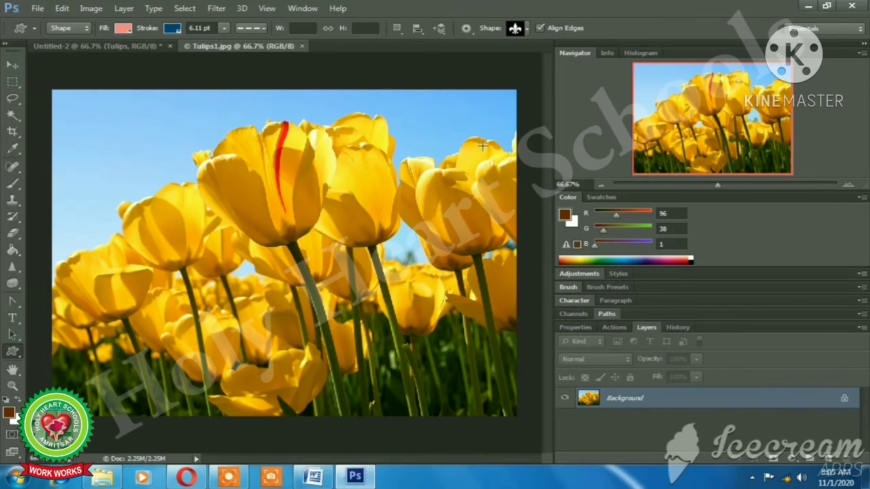
- Sample a dark green stem and a yellow petal of the lower left tulips as foreground colour with the Eyedropper Tool
{"action": "left_click", "coordinate": [13, 149]}
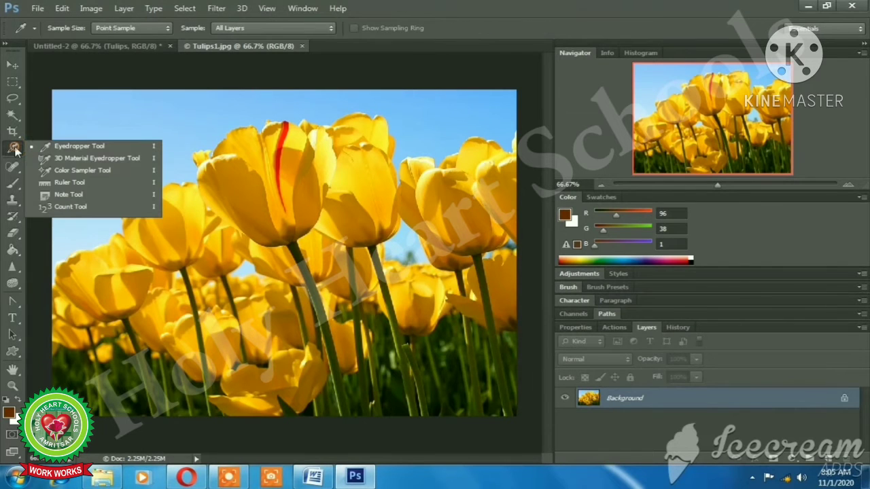
{"action": "left_click", "coordinate": [77, 150]}
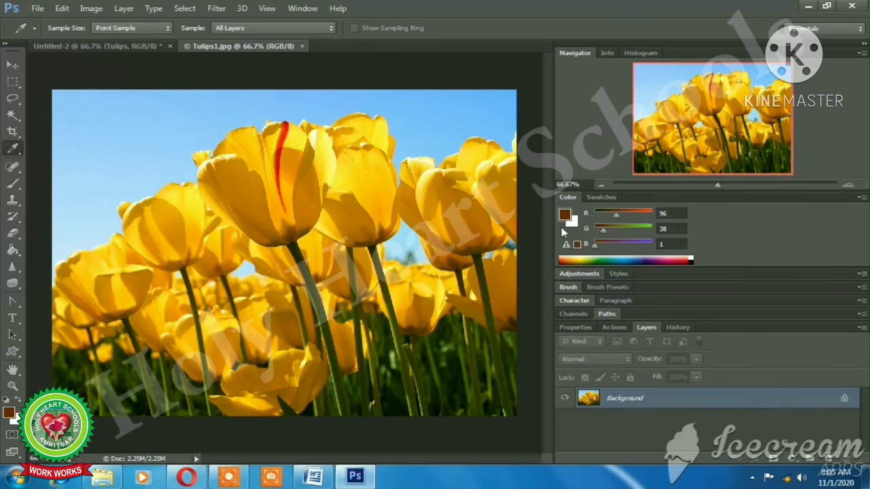
{"action": "left_click", "coordinate": [208, 369]}
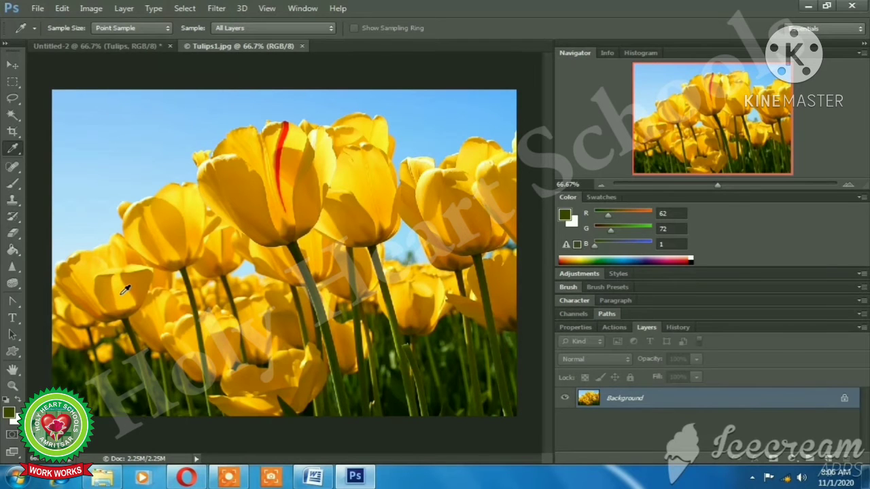
{"action": "left_click", "coordinate": [124, 290]}
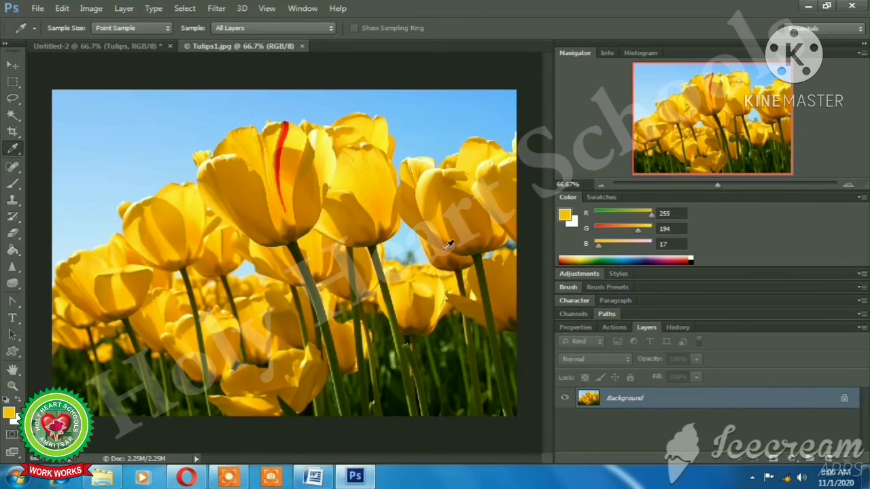
- Examine the colour codes of a petal and a stem in the foreground Color Picker, and close it without applying
{"action": "left_click", "coordinate": [566, 216]}
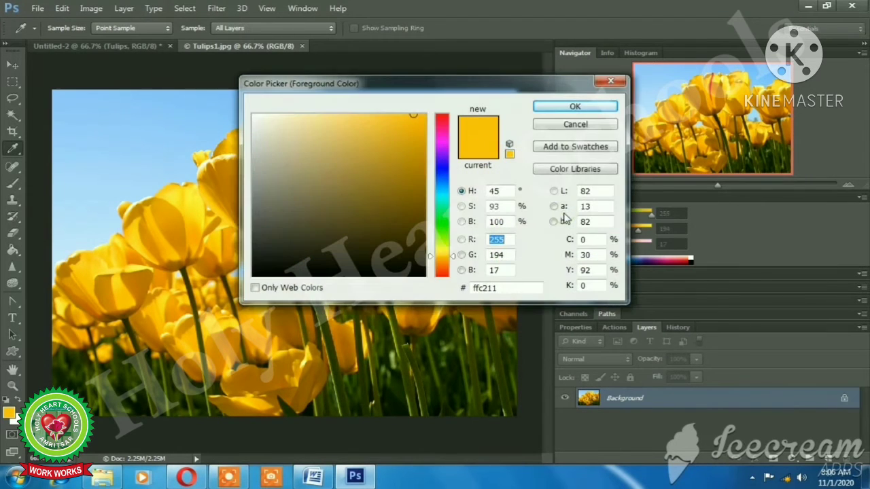
{"action": "left_click", "coordinate": [141, 286]}
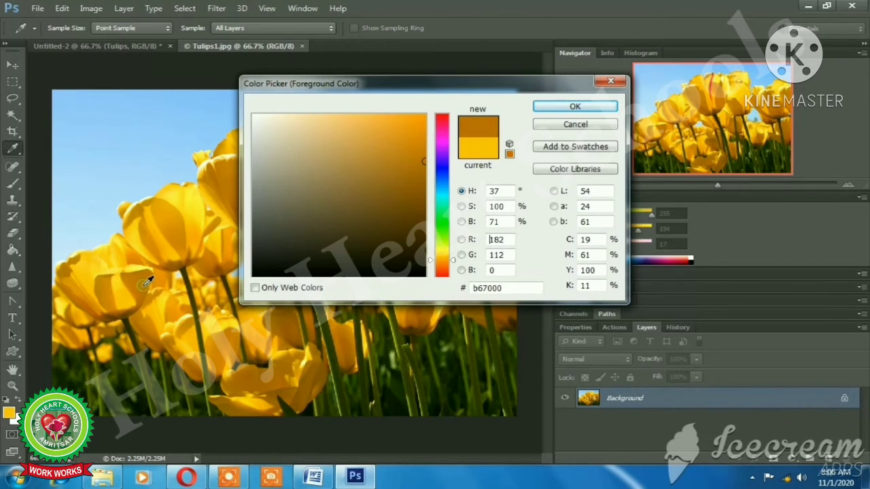
{"action": "left_click", "coordinate": [515, 288]}
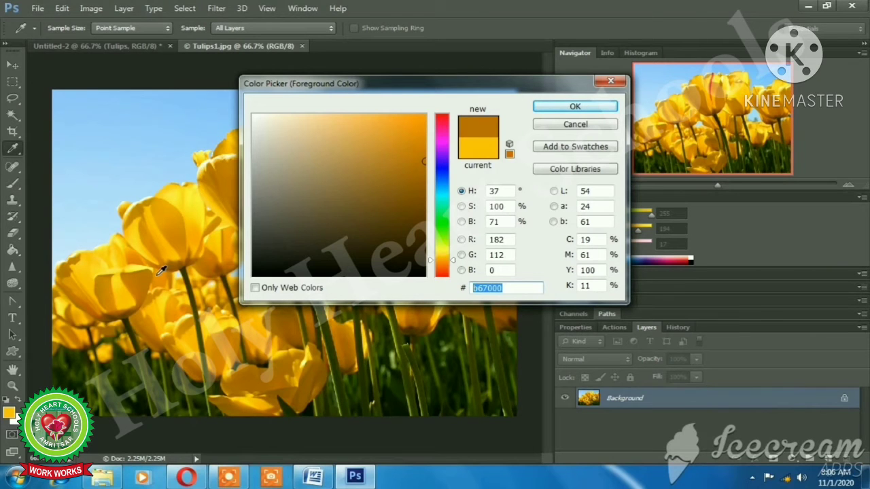
{"action": "left_click", "coordinate": [206, 344]}
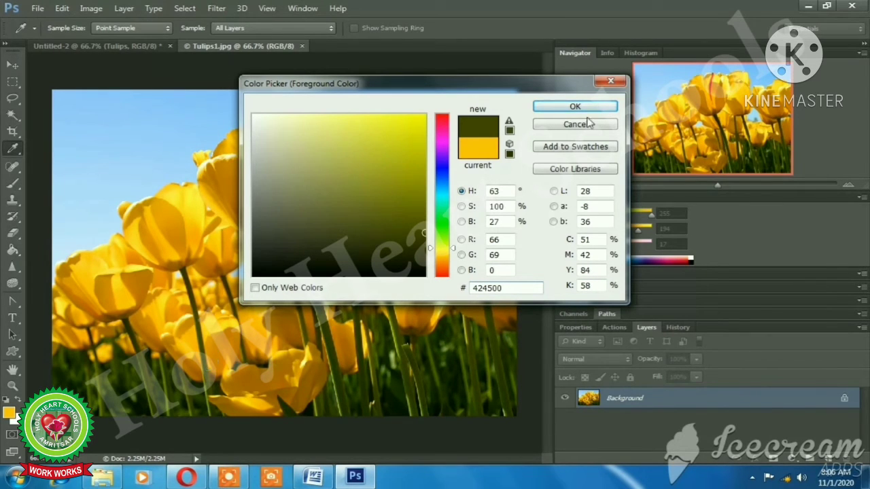
{"action": "left_click", "coordinate": [610, 81]}
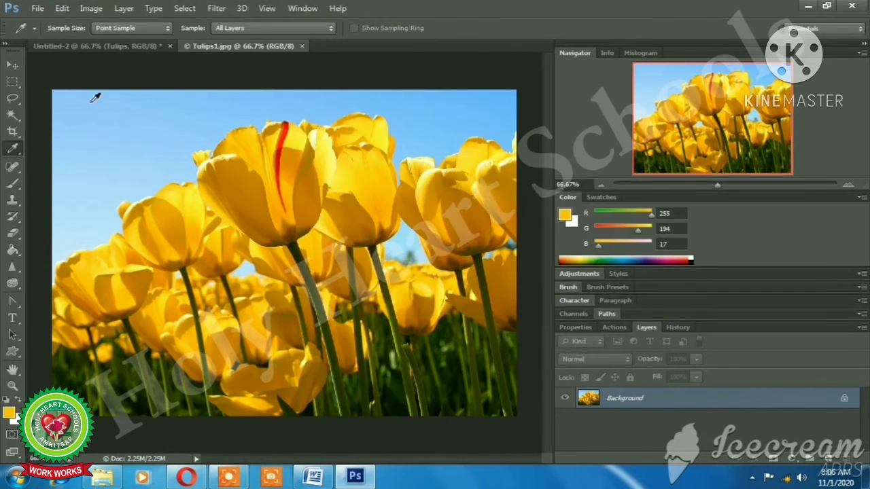
- Sample the dark green of the central tulip stem (R 45, G 52, B 1) as foreground colour with the Eyedropper Tool
{"action": "right_click", "coordinate": [12, 148]}
{"action": "left_click", "coordinate": [64, 146]}
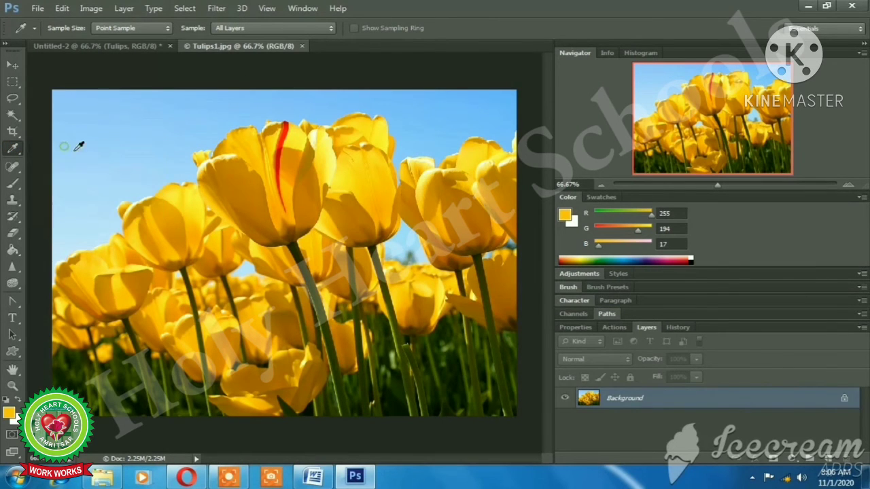
{"action": "left_click", "coordinate": [337, 353]}
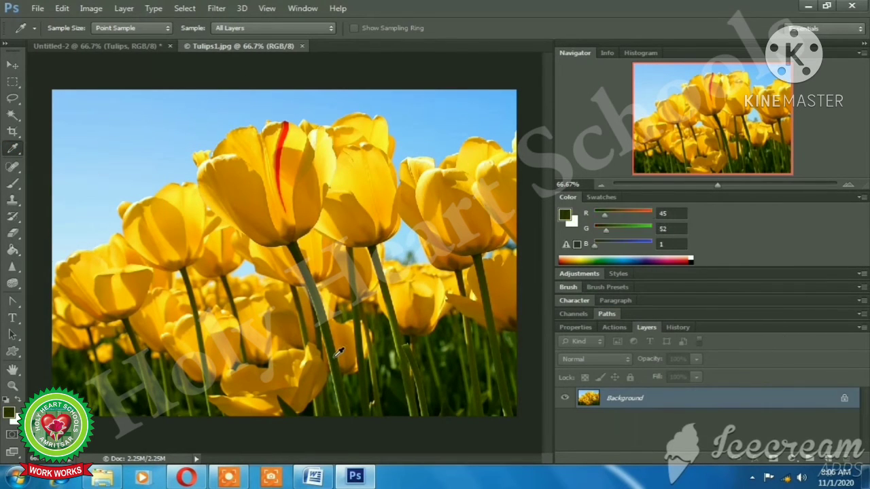
- Fill the blue sky above the tulips, including its remaining right and lower left patches, with the dark green using the Paint Bucket Tool
{"action": "left_click", "coordinate": [12, 249]}
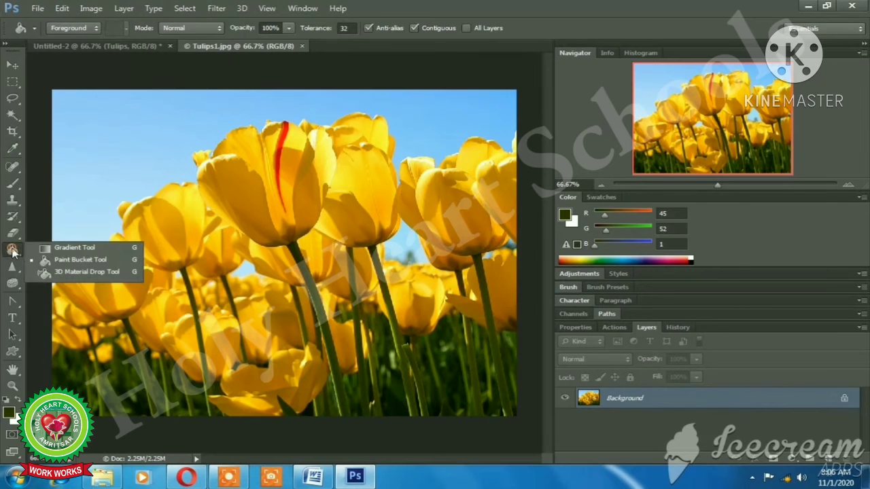
{"action": "left_click", "coordinate": [65, 264]}
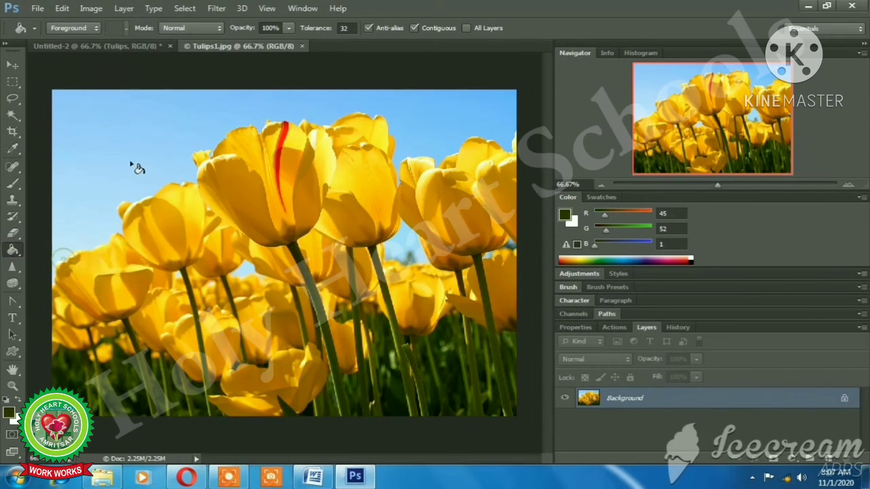
{"action": "left_click", "coordinate": [103, 118]}
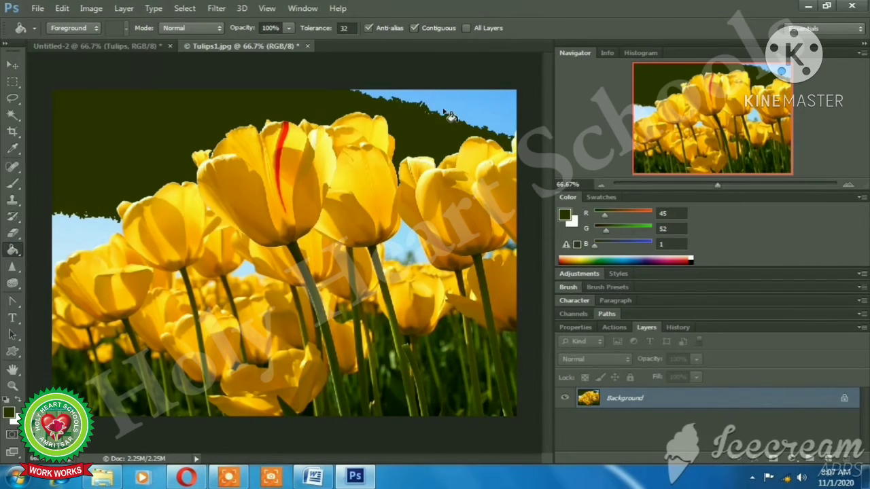
{"action": "left_click", "coordinate": [454, 106]}
{"action": "left_click", "coordinate": [82, 229]}
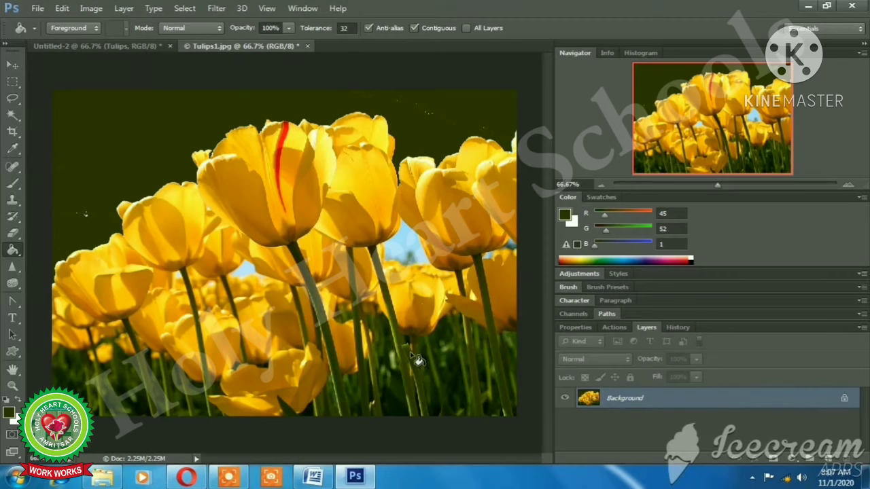
- Sample the yellow of a tulip petal (R 255, G 204, B 17) as foreground colour with the Eyedropper Tool
{"action": "left_click", "coordinate": [12, 148]}
{"action": "left_click", "coordinate": [71, 146]}
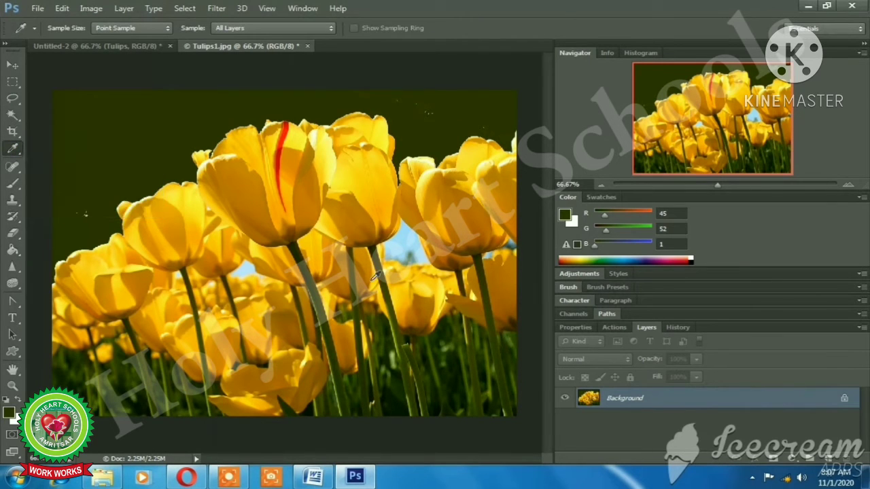
{"action": "left_click", "coordinate": [404, 289]}
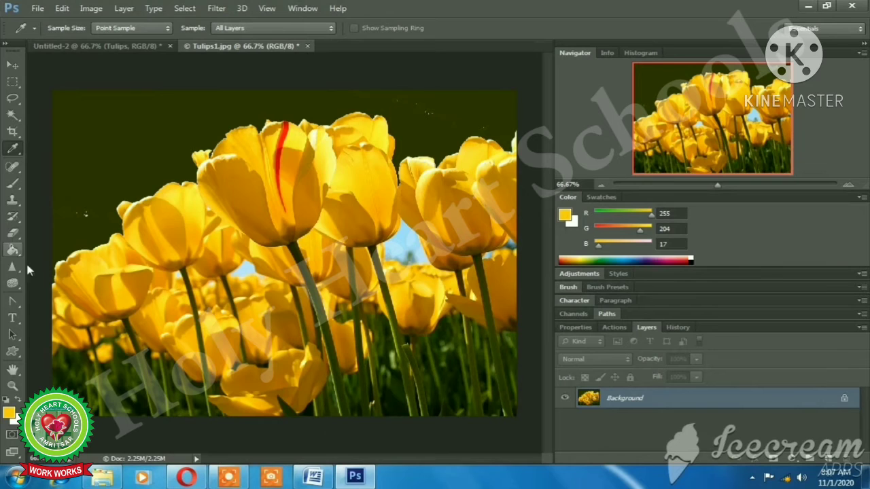
- Fill the dark green sky area with the sampled yellow using the Paint Bucket Tool
{"action": "left_click", "coordinate": [12, 251]}
{"action": "left_click", "coordinate": [12, 251]}
{"action": "left_click", "coordinate": [61, 259]}
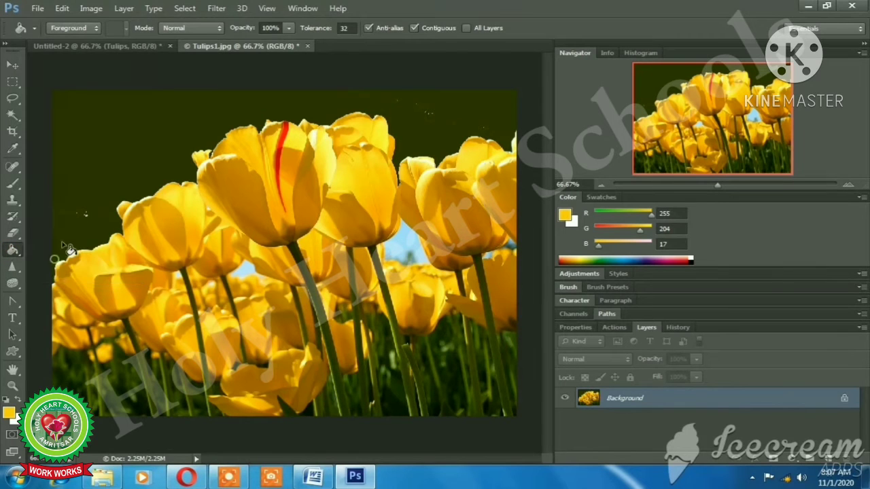
{"action": "left_click", "coordinate": [103, 132]}
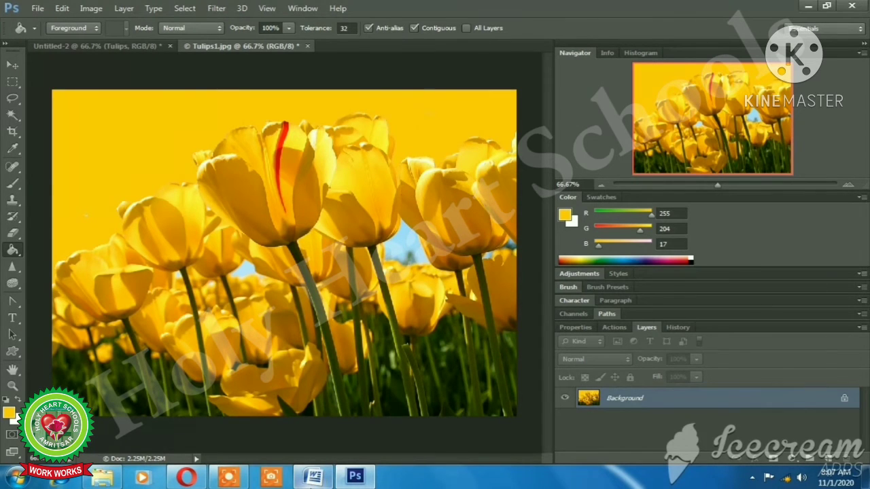
- Switch to the Word notes and review the steps for using the eyedropper tool
{"action": "left_click", "coordinate": [313, 477]}
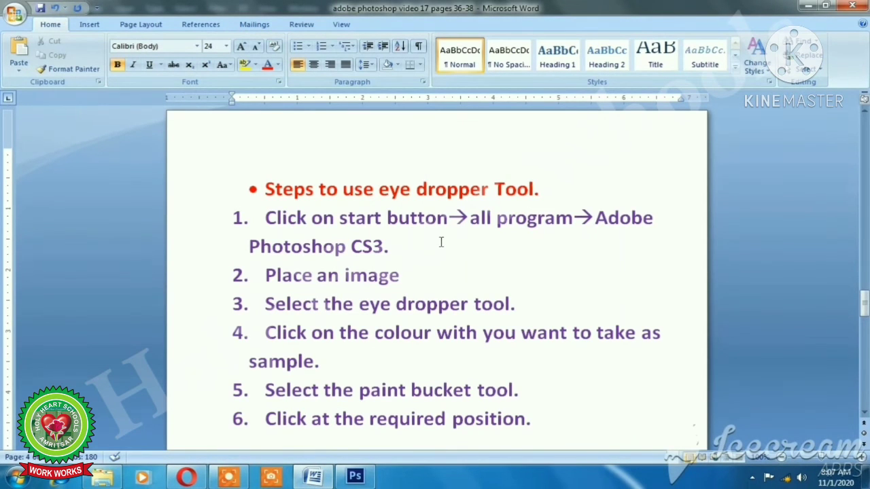
{"action": "scroll", "coordinate": [441, 242], "scroll_direction": "down", "scroll_amount": 2}
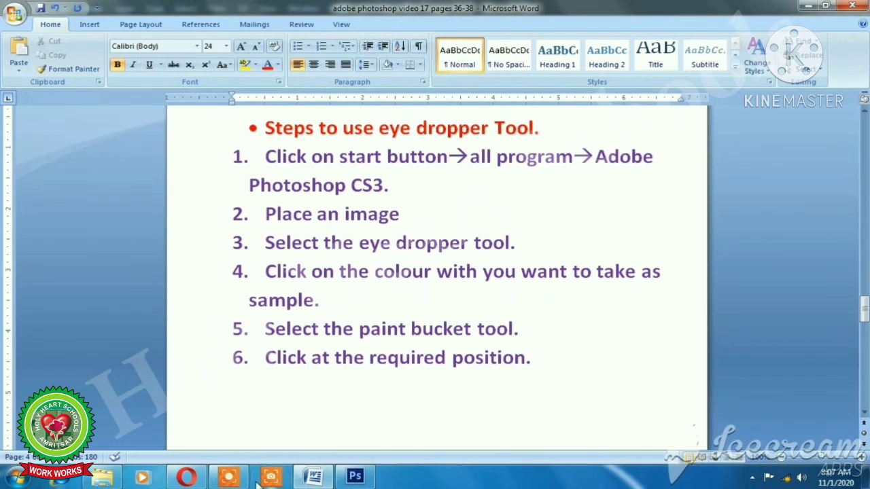
{"action": "left_click", "coordinate": [231, 478]}
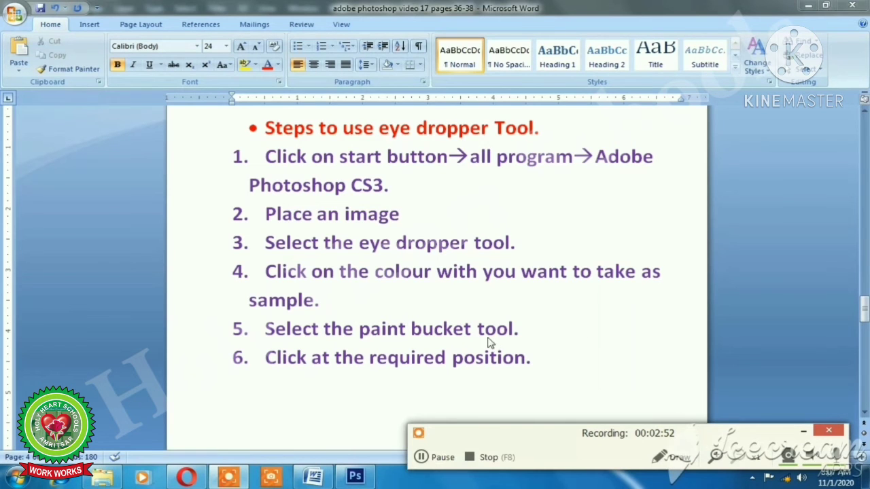
{"action": "left_click", "coordinate": [596, 104]}
{"action": "left_click", "coordinate": [472, 459]}
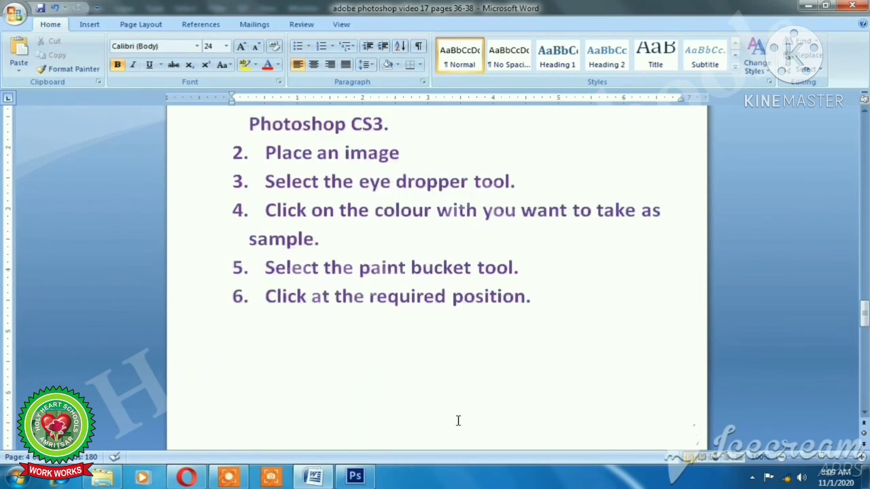
- Review the steps for using the filter gallery further down in the Word notes
{"action": "scroll", "coordinate": [458, 421], "scroll_direction": "down", "scroll_amount": 5}
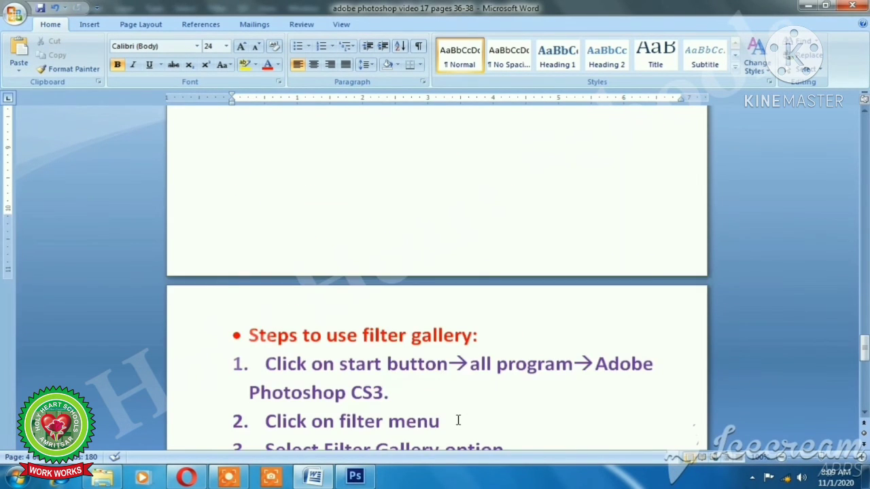
{"action": "scroll", "coordinate": [458, 421], "scroll_direction": "down", "scroll_amount": 4}
{"action": "scroll", "coordinate": [458, 420], "scroll_direction": "down", "scroll_amount": 3}
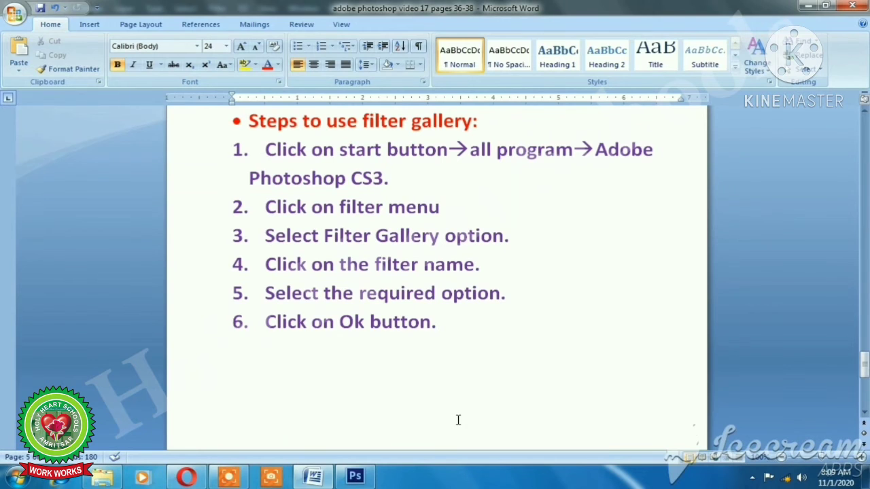
{"action": "scroll", "coordinate": [426, 399], "scroll_direction": "up", "scroll_amount": 1}
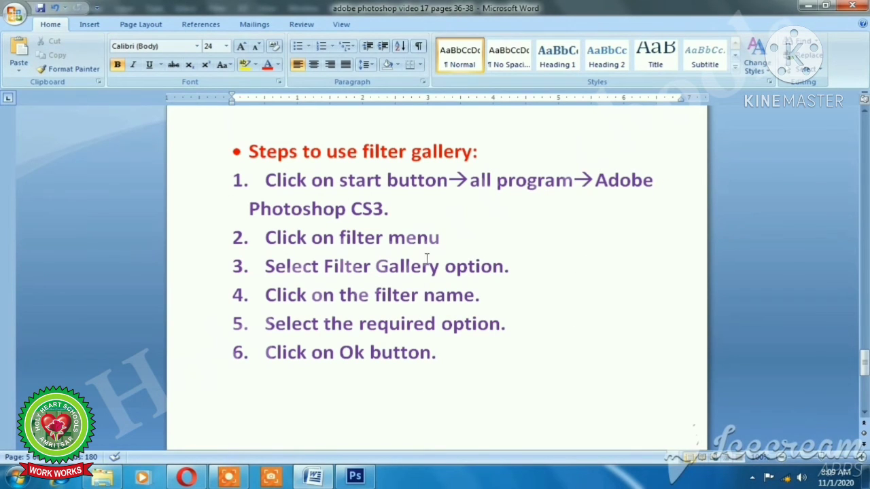
- Switch to Photoshop and place the Penguins picture from Sample Pictures into the blank Untitled-1 document
{"action": "left_click", "coordinate": [352, 481]}
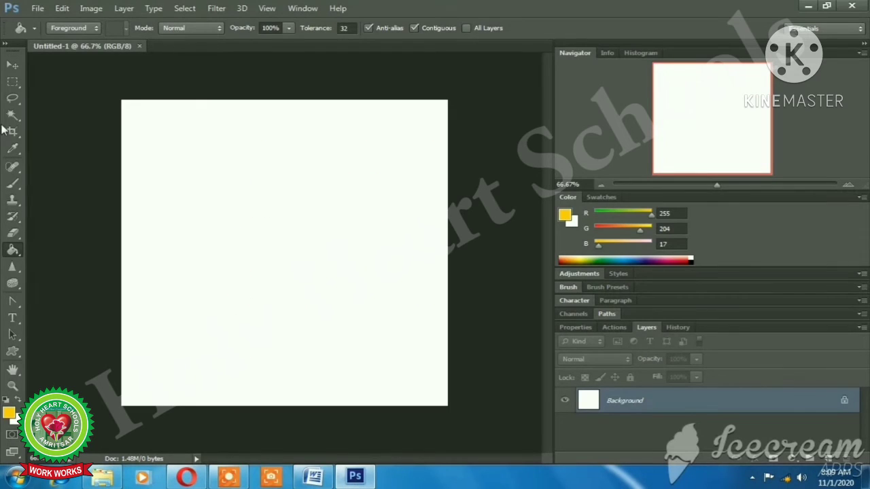
{"action": "left_click", "coordinate": [37, 9]}
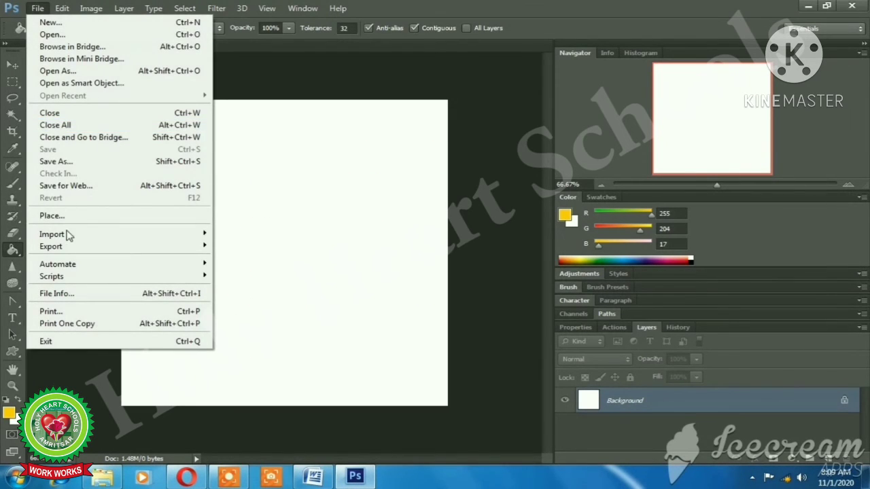
{"action": "left_click", "coordinate": [102, 214]}
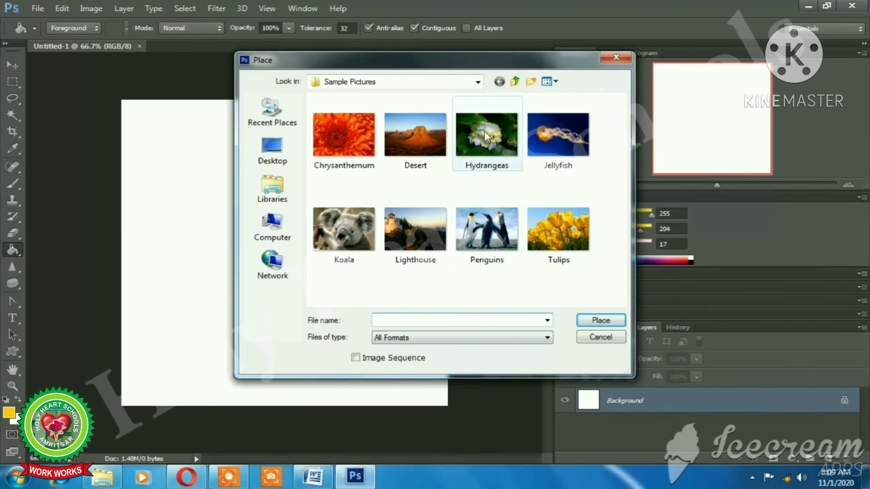
{"action": "left_click", "coordinate": [504, 234]}
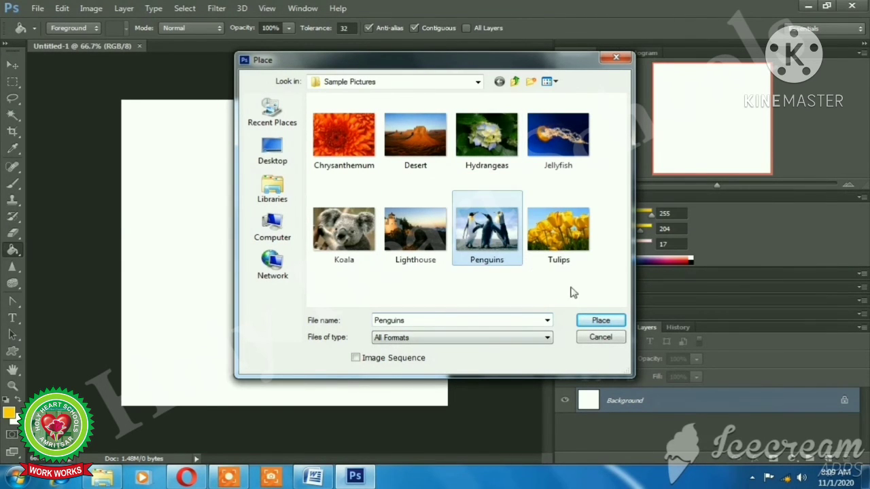
{"action": "left_click", "coordinate": [599, 323]}
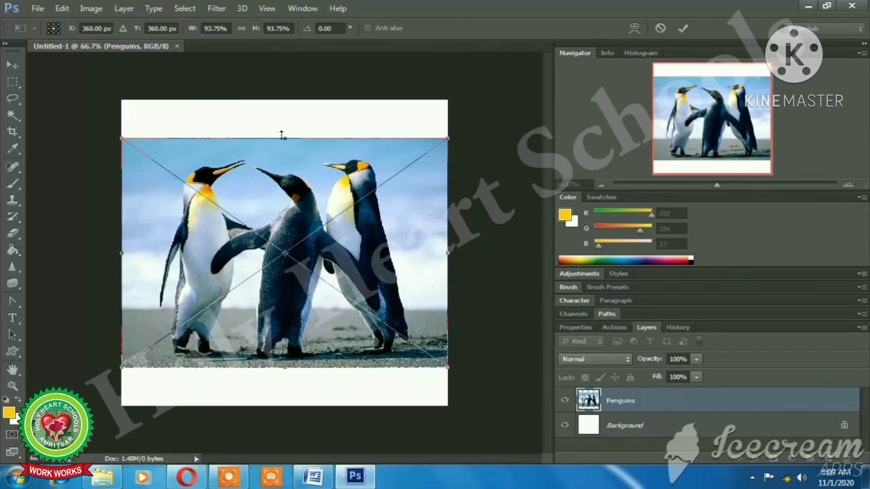
- Stretch the placed Penguins image vertically to 125% height so it fills the canvas, and commit the placement
{"action": "left_click_drag", "start_coordinate": [285, 137], "coordinate": [285, 100]}
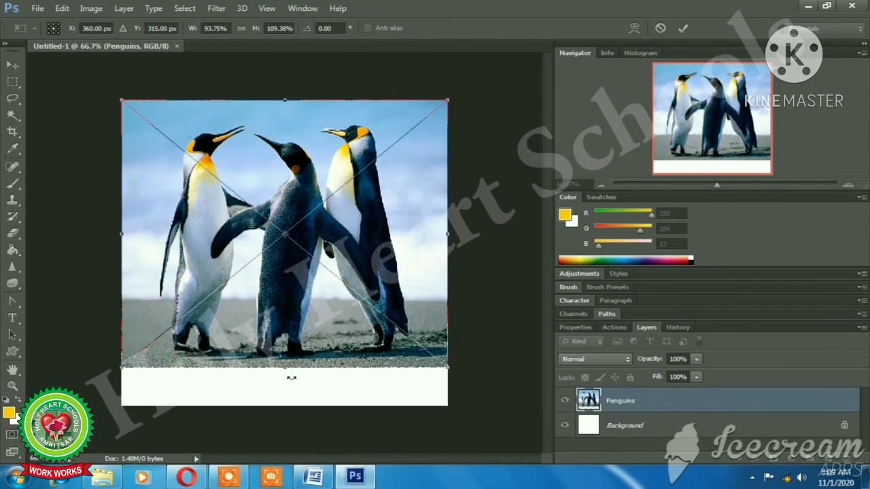
{"action": "left_click_drag", "start_coordinate": [285, 371], "coordinate": [285, 406]}
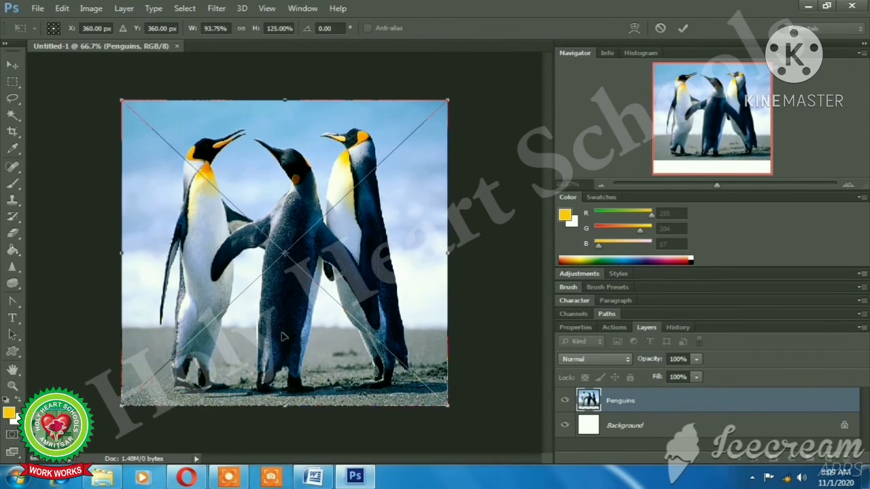
{"action": "key", "text": "Return"}
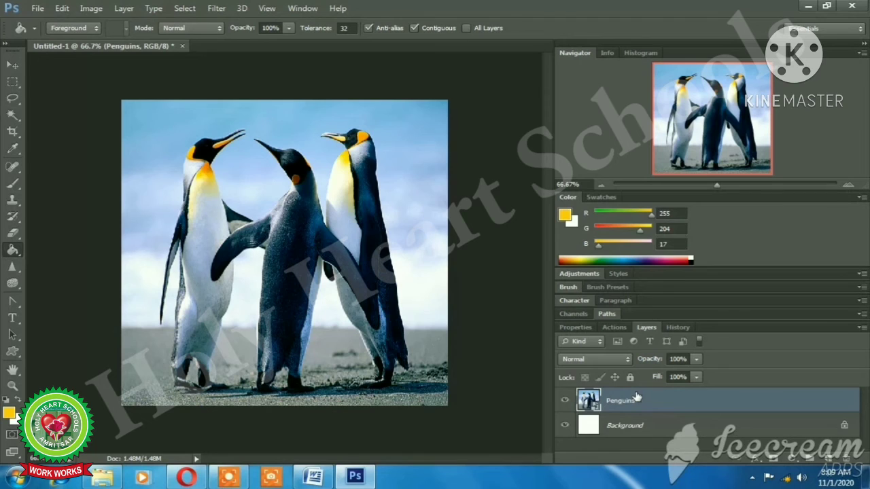
- Open the Penguins smart object layer's contents for editing in their own document
{"action": "right_click", "coordinate": [637, 399]}
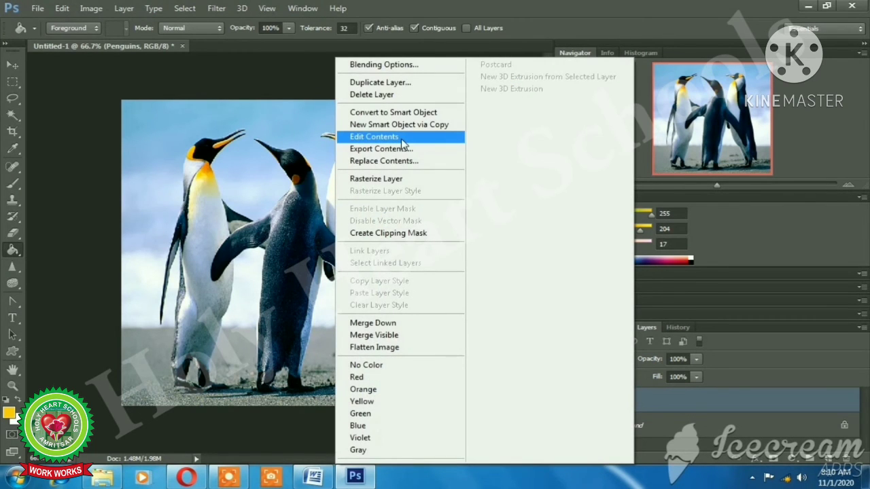
{"action": "left_click", "coordinate": [401, 140]}
{"action": "left_click", "coordinate": [443, 198]}
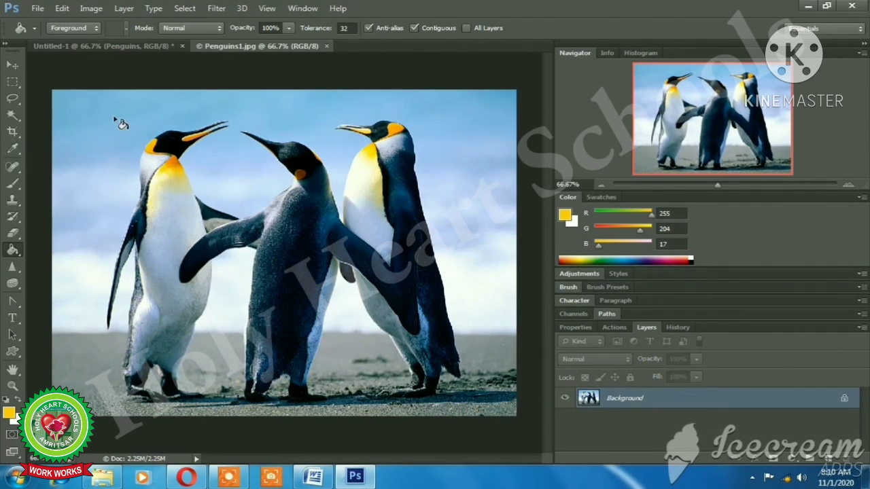
- Open the Filter Gallery and try the Film Grain, Rough Pastels, Angled Strokes and Dark Strokes effects on the Penguins image
{"action": "left_click", "coordinate": [217, 9]}
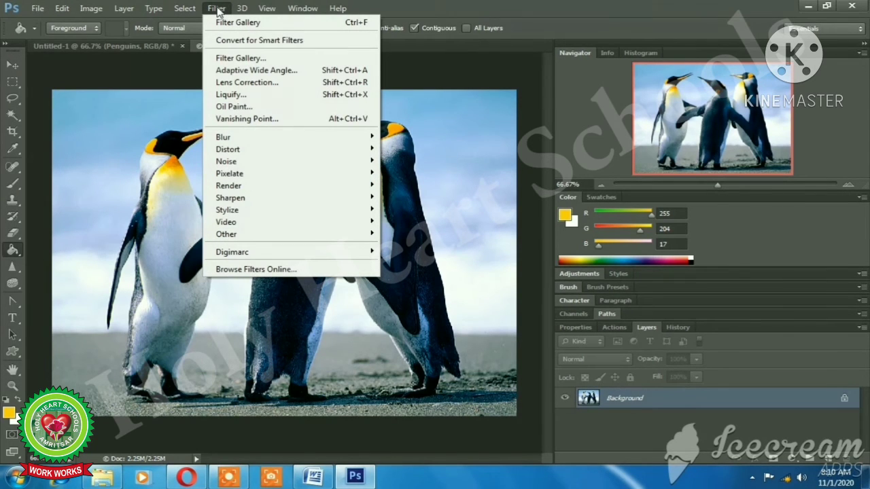
{"action": "left_click", "coordinate": [233, 60]}
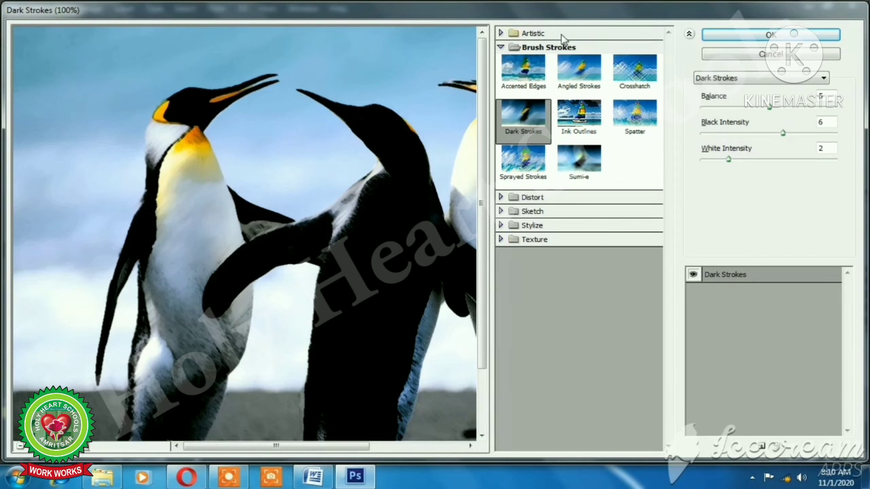
{"action": "left_click", "coordinate": [533, 33]}
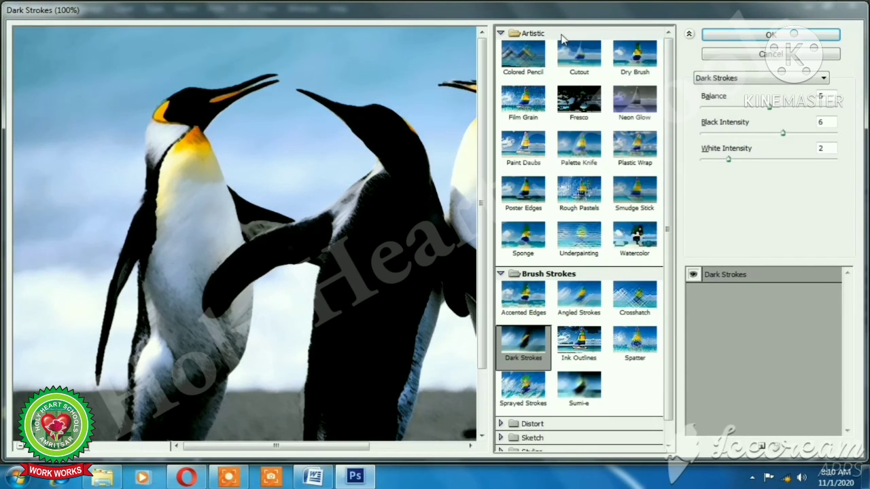
{"action": "left_click", "coordinate": [522, 102]}
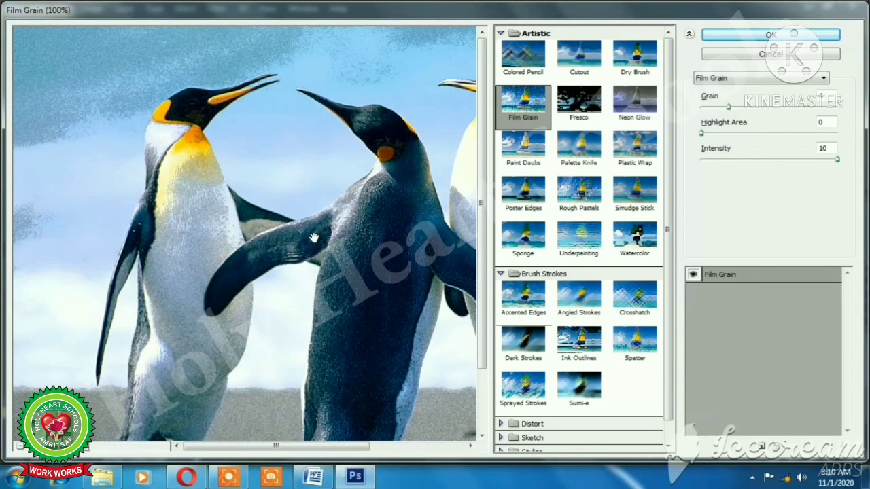
{"action": "left_click", "coordinate": [578, 195]}
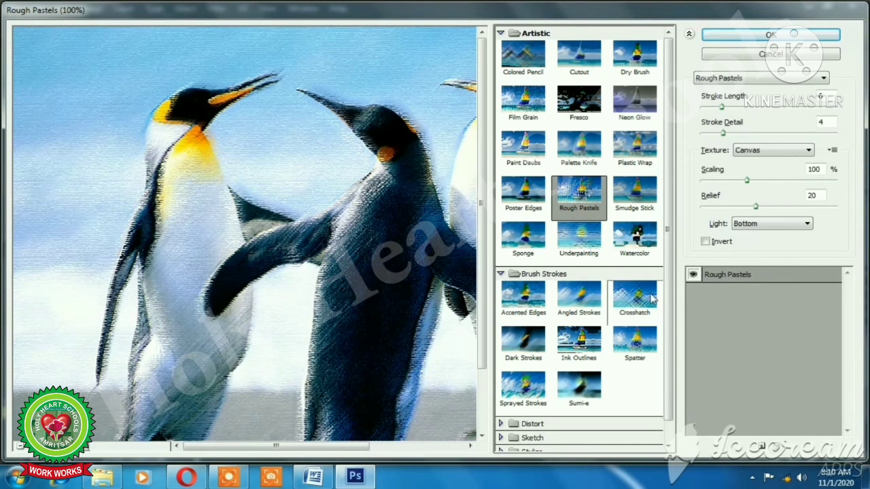
{"action": "left_click", "coordinate": [579, 299]}
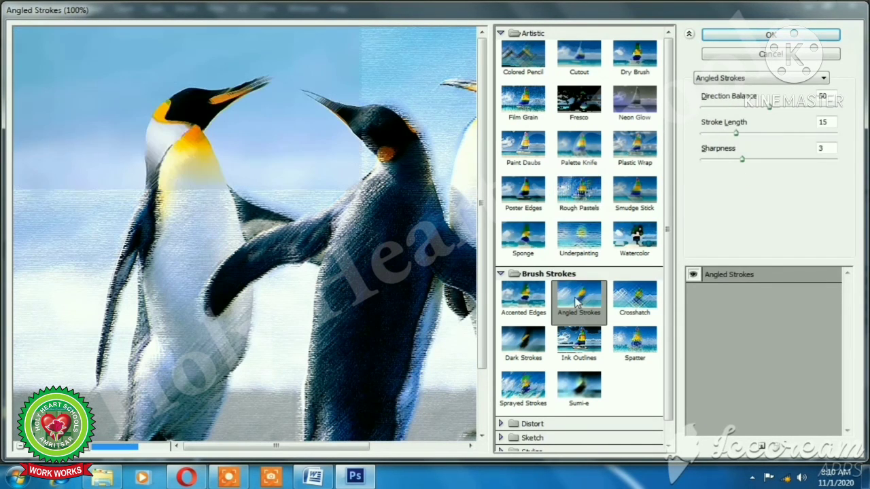
{"action": "left_click", "coordinate": [533, 347]}
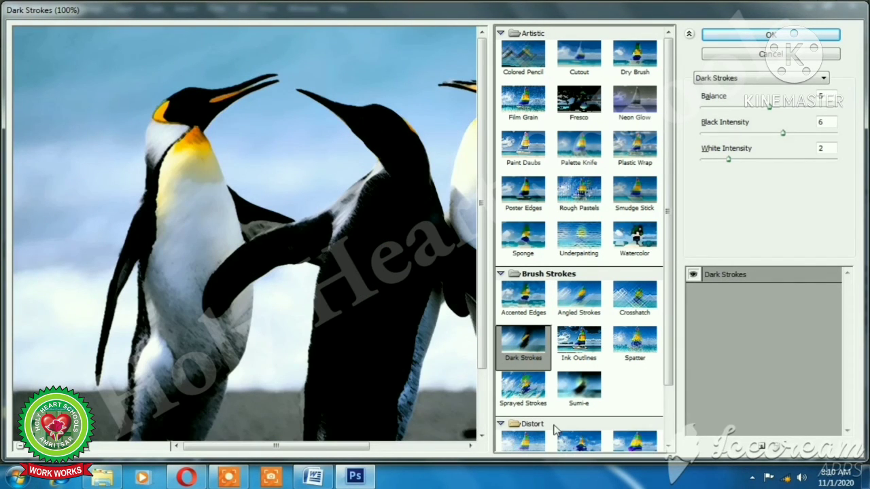
- Try the Diffuse Glow effect from the Distort group, and apply the Glass filter with Frosted texture to the Penguins image
{"action": "left_click_drag", "start_coordinate": [674, 322], "coordinate": [680, 418]}
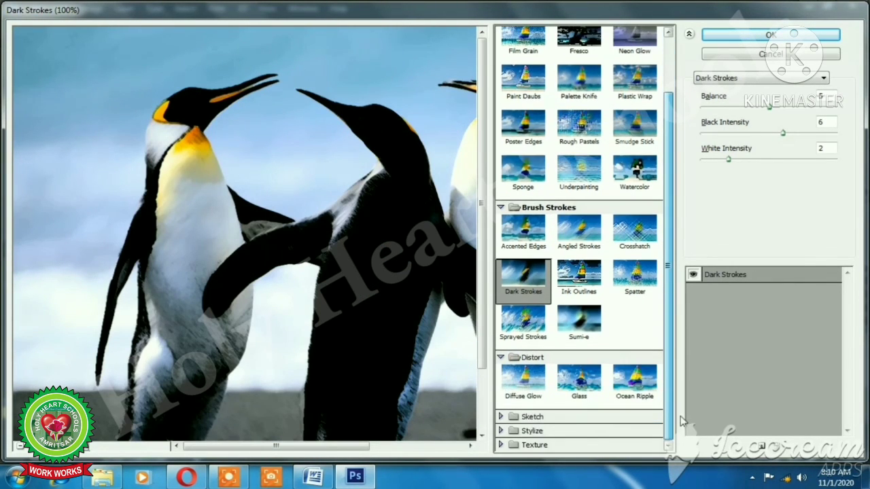
{"action": "left_click", "coordinate": [525, 385]}
{"action": "left_click", "coordinate": [578, 379]}
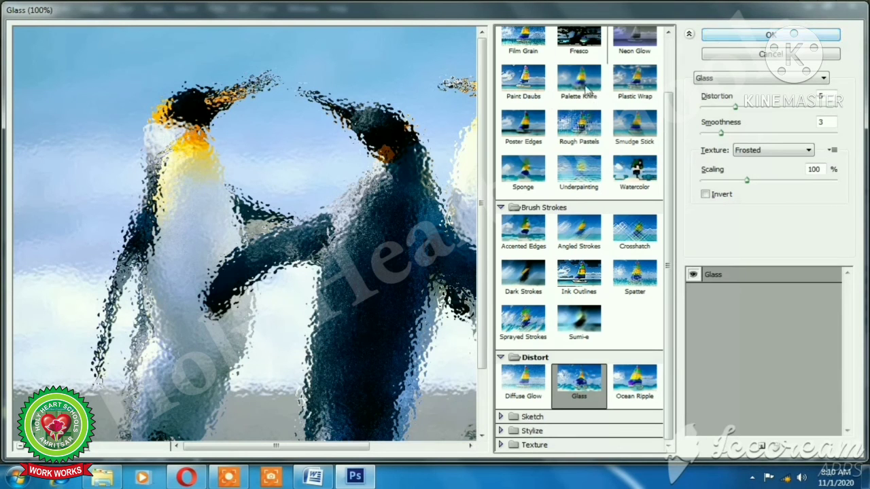
{"action": "left_click", "coordinate": [739, 37]}
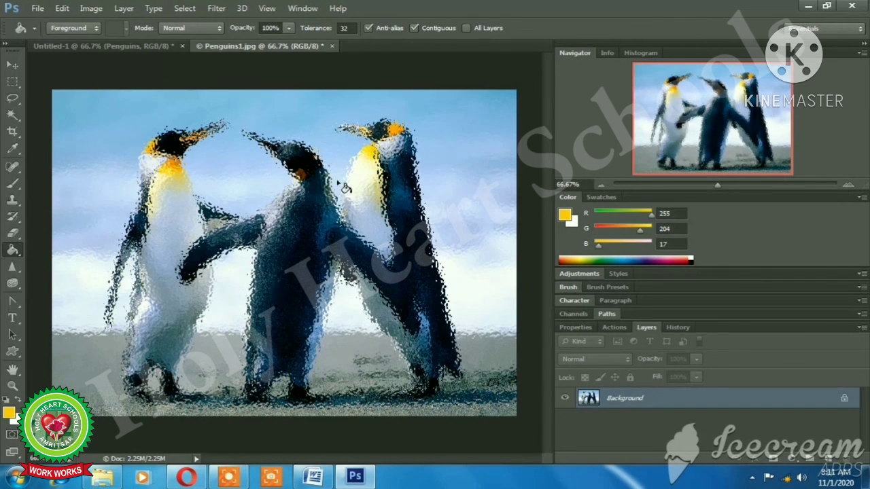
- Switch to the Word notes and compare the written filter gallery steps with the completed Glass effect
{"action": "left_click", "coordinate": [317, 481]}
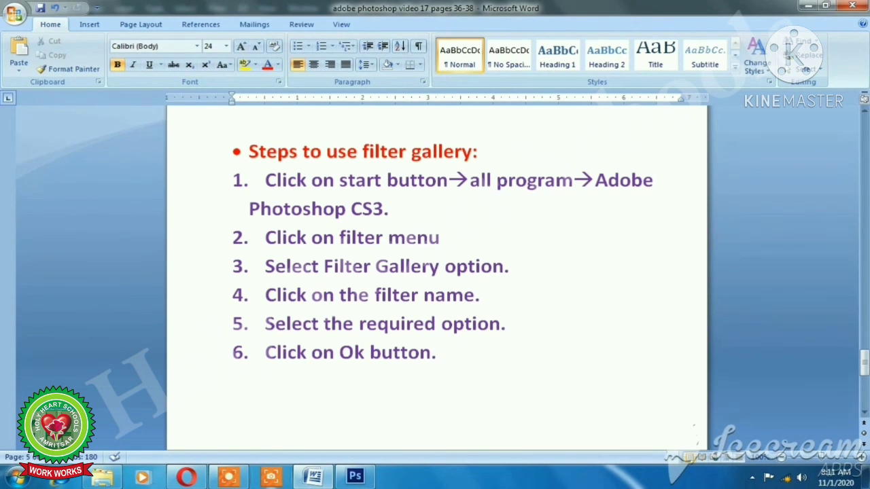
{"action": "left_click", "coordinate": [228, 478]}
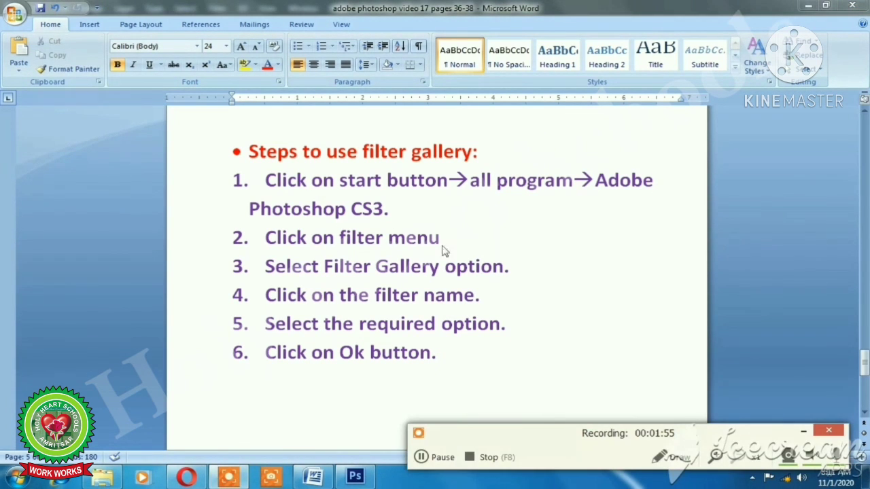